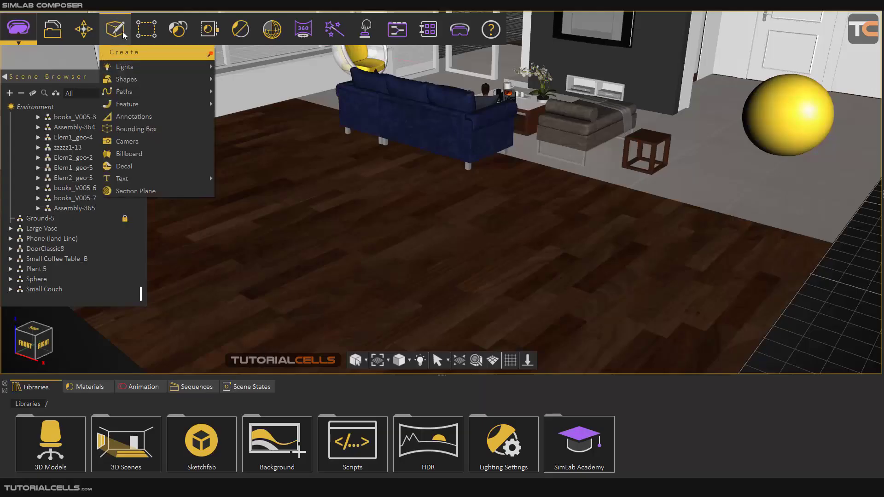
Create a left-justified 3D text reading 'tutorialcells' in Arial Black, size 0.15, depth 0.045.
{"action": "mouse_move", "coordinate": [132, 182]}
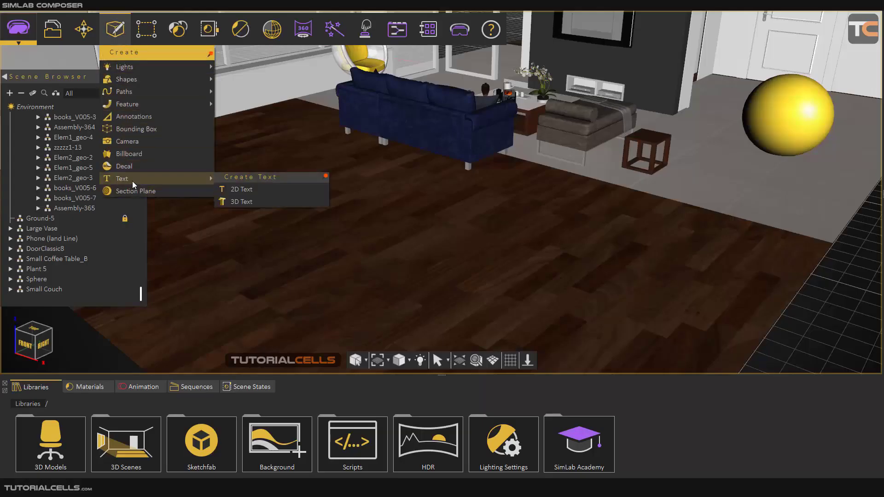
{"action": "left_click", "coordinate": [239, 201]}
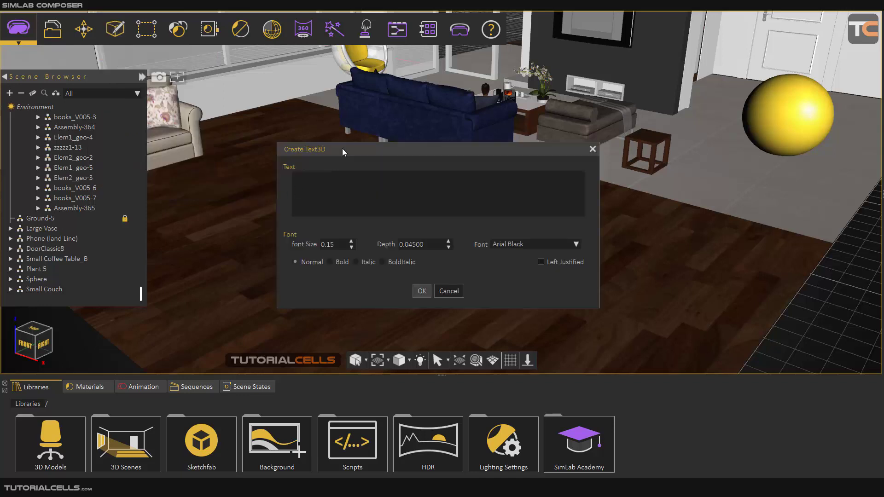
{"action": "left_click_drag", "start_coordinate": [341, 148], "coordinate": [352, 151]}
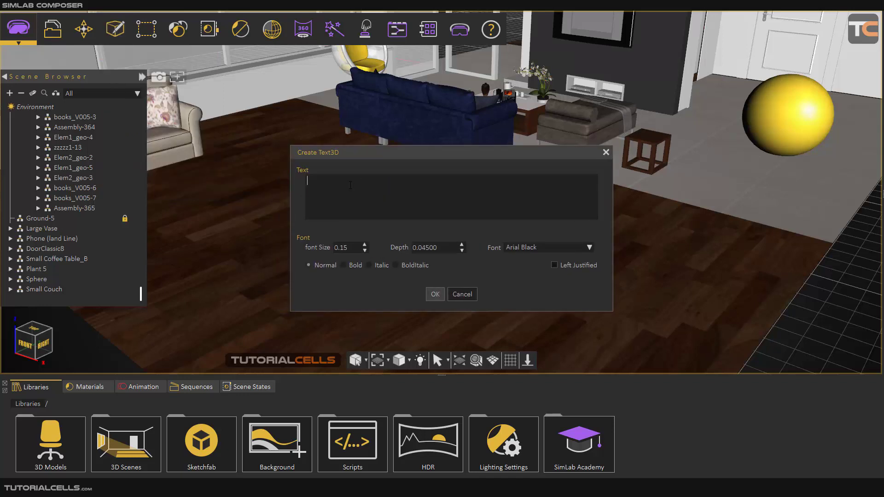
{"action": "left_click", "coordinate": [350, 185]}
{"action": "type", "text": "ف"}
{"action": "type", "text": "tuo"}
{"action": "type", "text": "to"}
{"action": "type", "text": "rial"}
{"action": "type", "text": "cells"}
{"action": "left_click_drag", "start_coordinate": [443, 248], "coordinate": [415, 249]}
{"action": "left_click", "coordinate": [444, 248]}
{"action": "left_click_drag", "start_coordinate": [444, 248], "coordinate": [413, 247]}
{"action": "left_click", "coordinate": [554, 266]}
{"action": "left_click", "coordinate": [433, 297]}
Move the 3D text onto the floor centre and check it from above with a render preview.
{"action": "left_click_drag", "start_coordinate": [613, 109], "coordinate": [452, 185]}
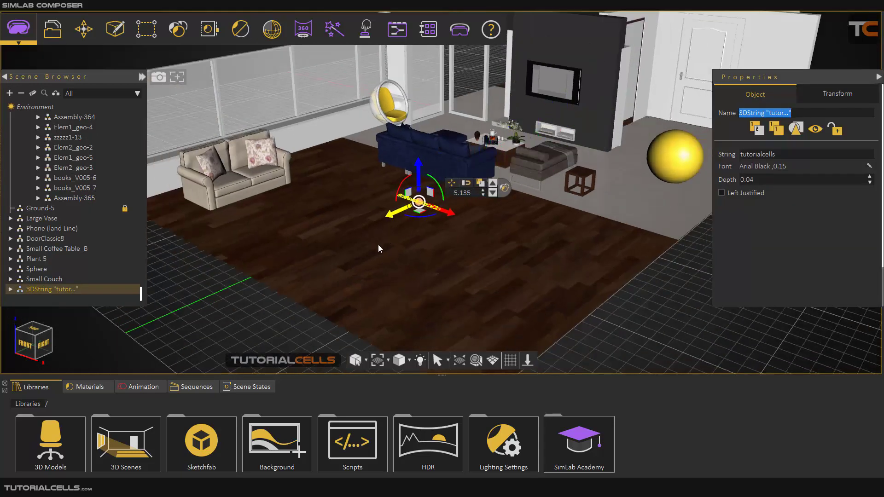
{"action": "scroll", "coordinate": [380, 208], "scroll_direction": "up", "scroll_amount": 5}
{"action": "middle_click_drag", "start_coordinate": [410, 258], "coordinate": [458, 256]}
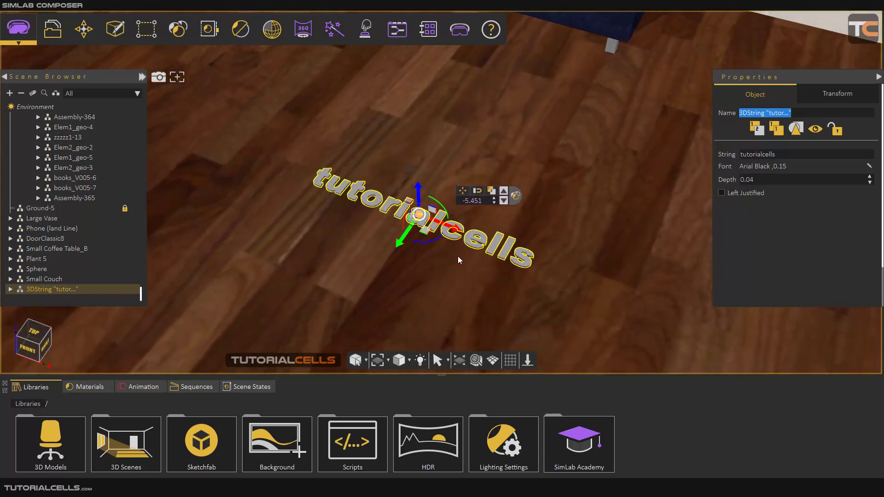
{"action": "key", "text": "ctrl+r"}
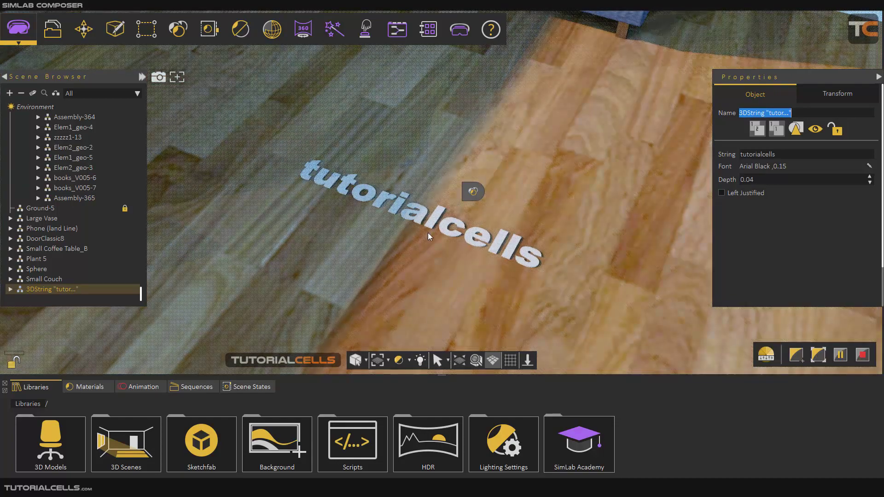
{"action": "key", "text": "ctrl+r"}
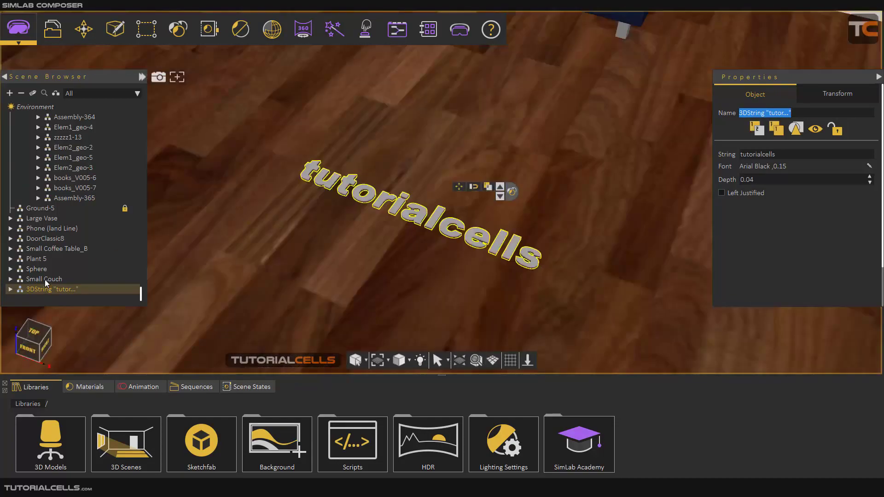
Expand the 3DString in the Scene Browser to inspect its Letter children, then reselect the whole text.
{"action": "left_click", "coordinate": [21, 94]}
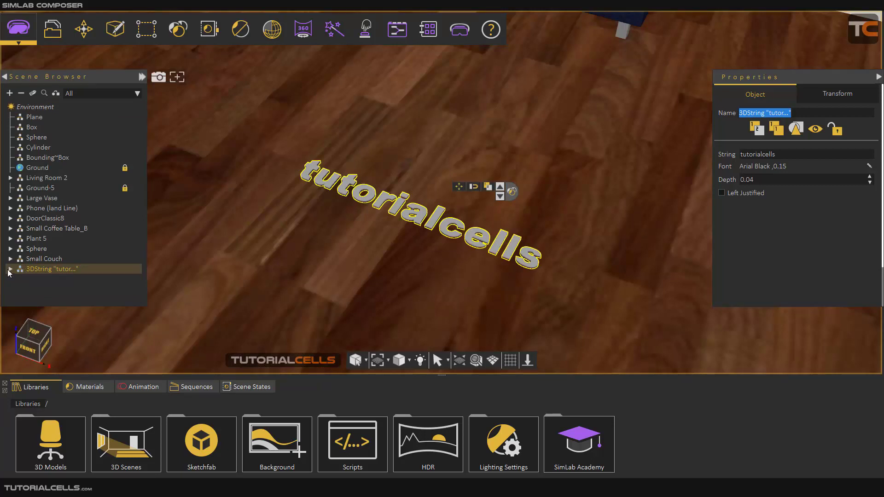
{"action": "left_click", "coordinate": [10, 271]}
{"action": "scroll", "coordinate": [60, 278], "scroll_direction": "down", "scroll_amount": 4}
{"action": "scroll", "coordinate": [60, 278], "scroll_direction": "up", "scroll_amount": 4}
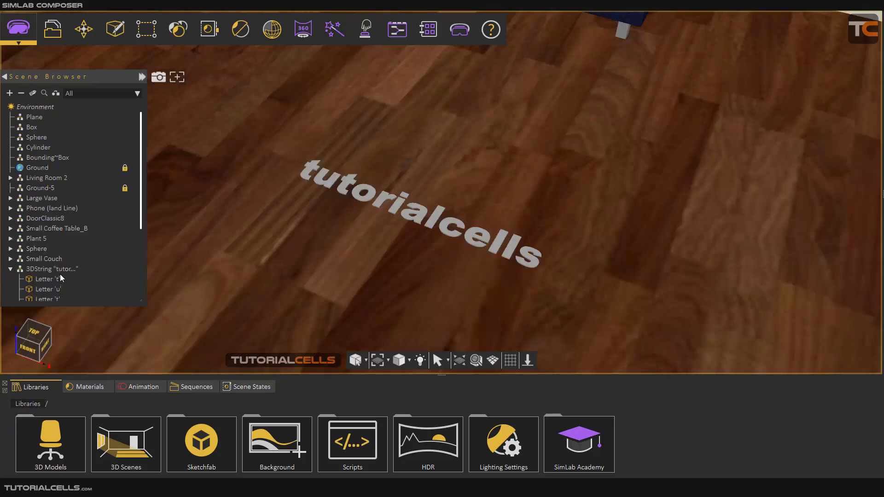
{"action": "left_click", "coordinate": [58, 279]}
{"action": "left_click", "coordinate": [51, 297]}
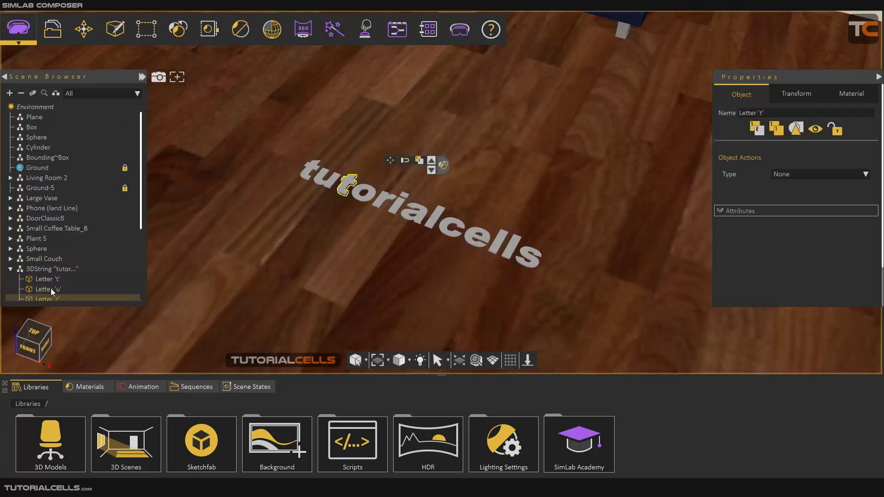
{"action": "scroll", "coordinate": [50, 288], "scroll_direction": "down", "scroll_amount": 1}
{"action": "left_click", "coordinate": [45, 258]}
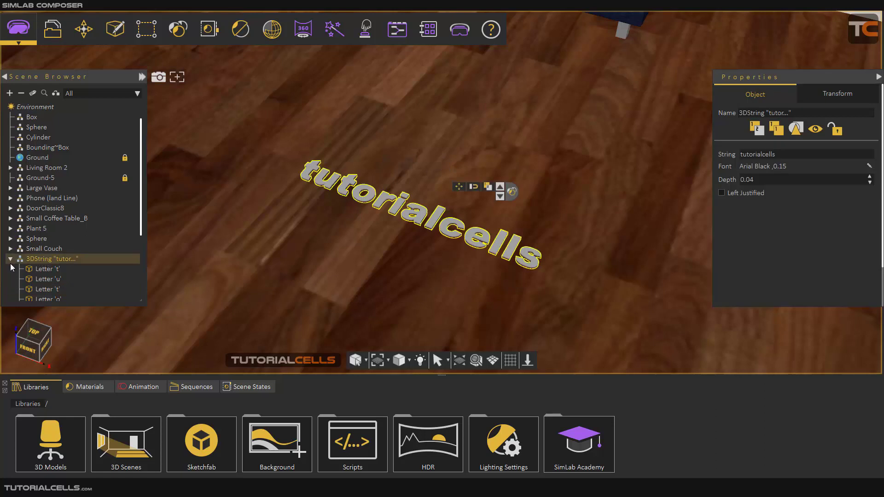
{"action": "left_click", "coordinate": [10, 260]}
{"action": "left_click", "coordinate": [35, 270]}
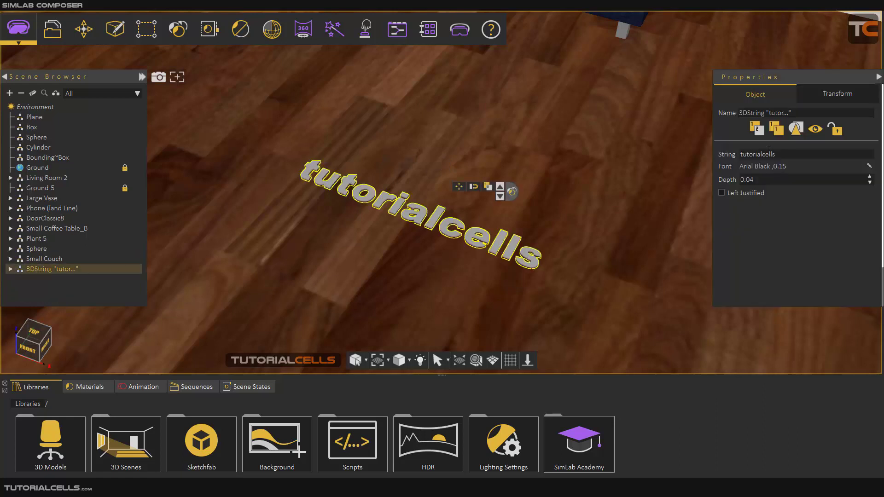
Append 'ghg' to the text string, then delete it to restore 'tutorialcells'.
{"action": "type", "text": "ghg"}
{"action": "key", "text": "Return"}
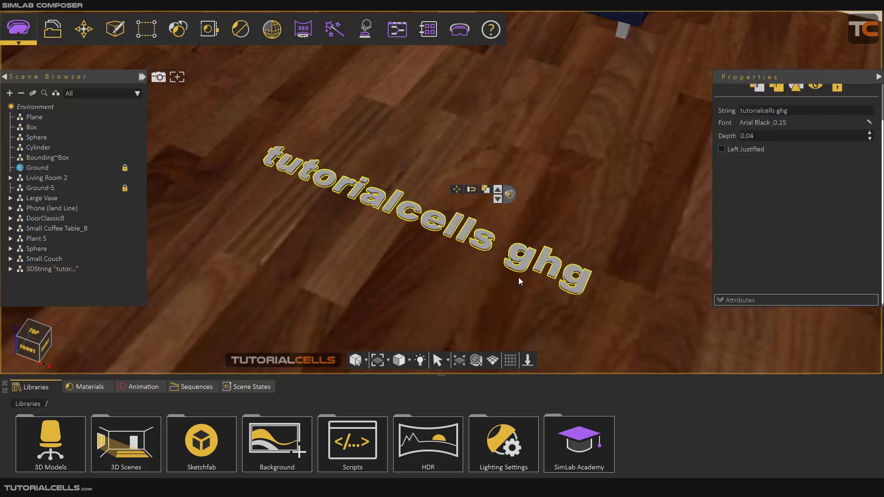
{"action": "left_click", "coordinate": [36, 269]}
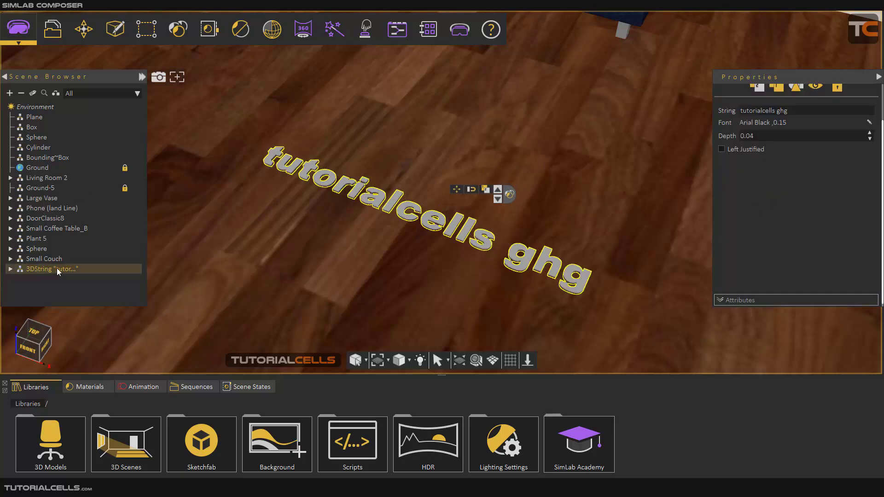
{"action": "left_click_drag", "start_coordinate": [801, 110], "coordinate": [777, 110]}
{"action": "key", "text": "BackSpace"}
Change the text depth to 0.20, then to 0.02.
{"action": "left_click", "coordinate": [757, 136]}
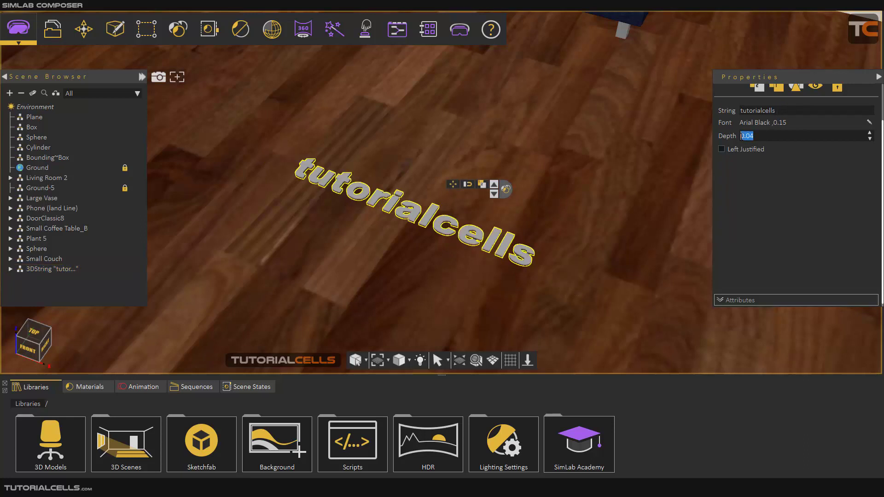
{"action": "double_click", "coordinate": [755, 137]}
{"action": "type", "text": "2"}
{"action": "key", "text": "Return"}
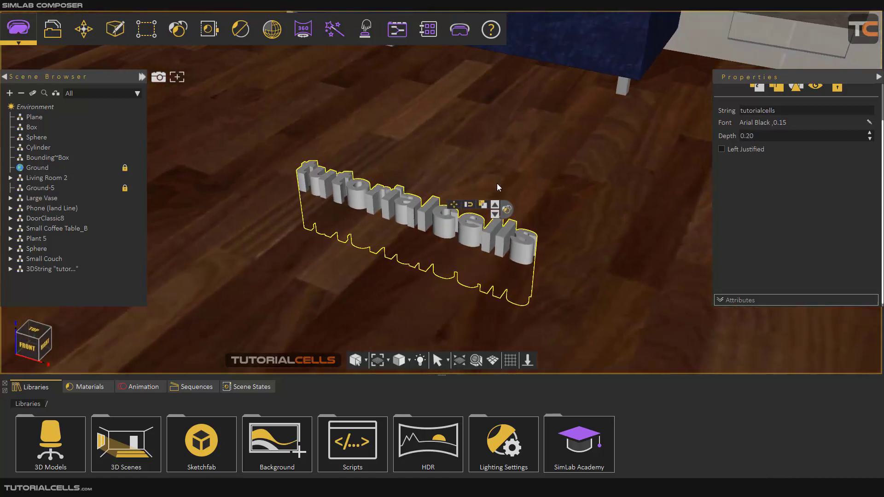
{"action": "double_click", "coordinate": [749, 136]}
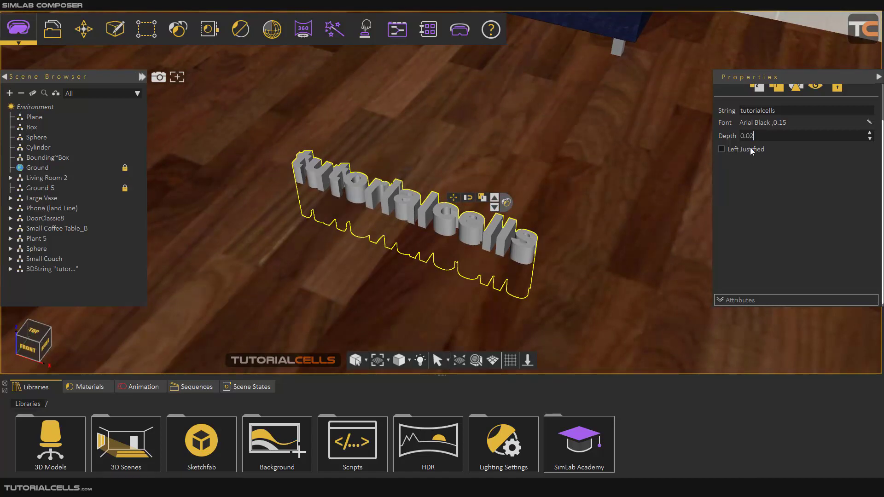
{"action": "type", "text": "02"}
{"action": "key", "text": "Return"}
Raise the text slightly above the floor, then delete the 3D text object.
{"action": "left_click", "coordinate": [453, 189]}
{"action": "left_click_drag", "start_coordinate": [410, 191], "coordinate": [410, 187]}
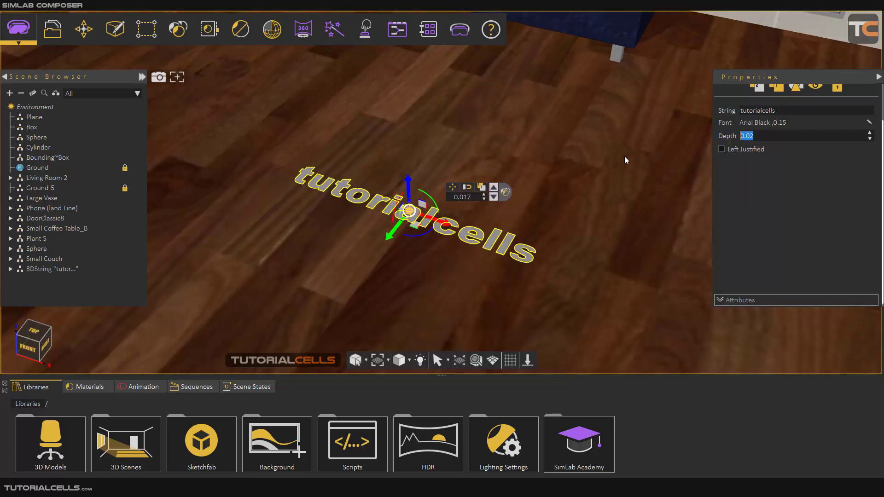
{"action": "key", "text": "Delete"}
{"action": "middle_click_drag", "start_coordinate": [537, 187], "coordinate": [443, 268]}
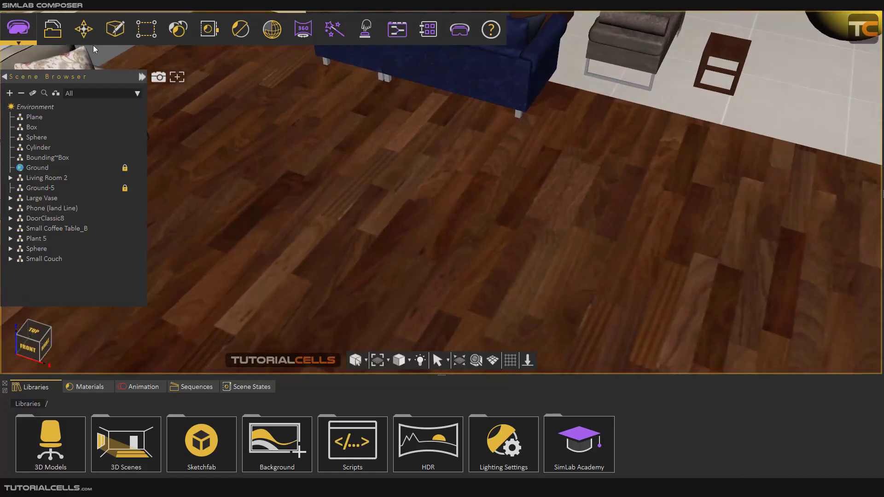
Open the 2D Text Generator via Create > Text > 2D Text.
{"action": "left_click", "coordinate": [83, 29]}
{"action": "left_click", "coordinate": [125, 34]}
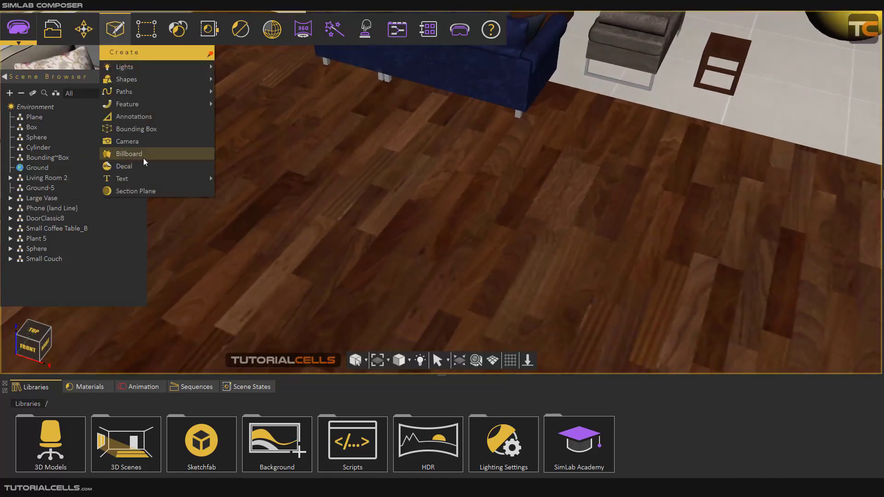
{"action": "mouse_move", "coordinate": [156, 179]}
{"action": "left_click", "coordinate": [242, 190]}
{"action": "left_click_drag", "start_coordinate": [465, 178], "coordinate": [448, 171]}
Make the tutorialcells text bold in the 2D Text Generator.
{"action": "double_click", "coordinate": [508, 236]}
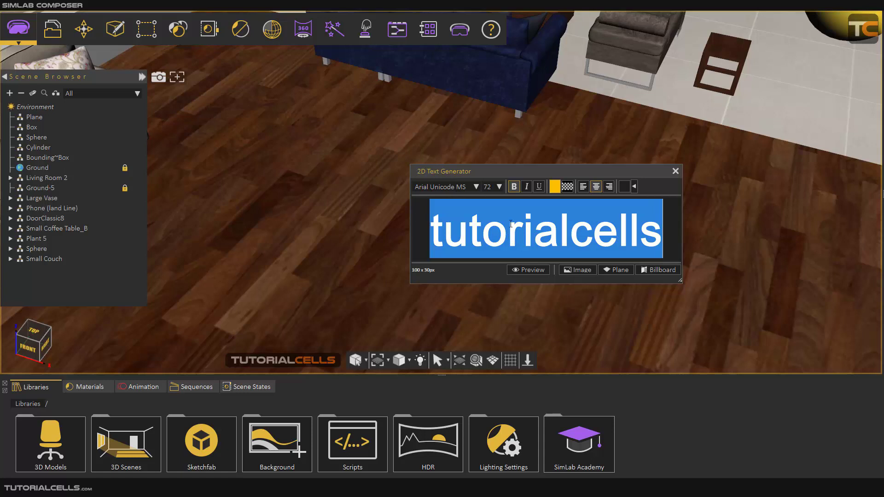
{"action": "left_click", "coordinate": [516, 189]}
{"action": "left_click", "coordinate": [516, 189]}
{"action": "left_click", "coordinate": [516, 188]}
{"action": "left_click", "coordinate": [516, 189]}
{"action": "left_click", "coordinate": [654, 213]}
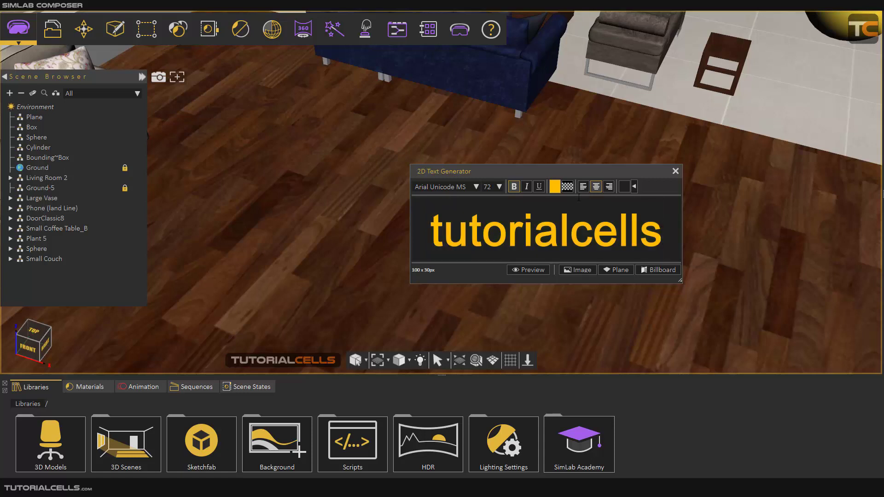
Leave the text colour unchanged and set the text background to transparent.
{"action": "left_click", "coordinate": [555, 186]}
{"action": "left_click_drag", "start_coordinate": [495, 159], "coordinate": [396, 132]}
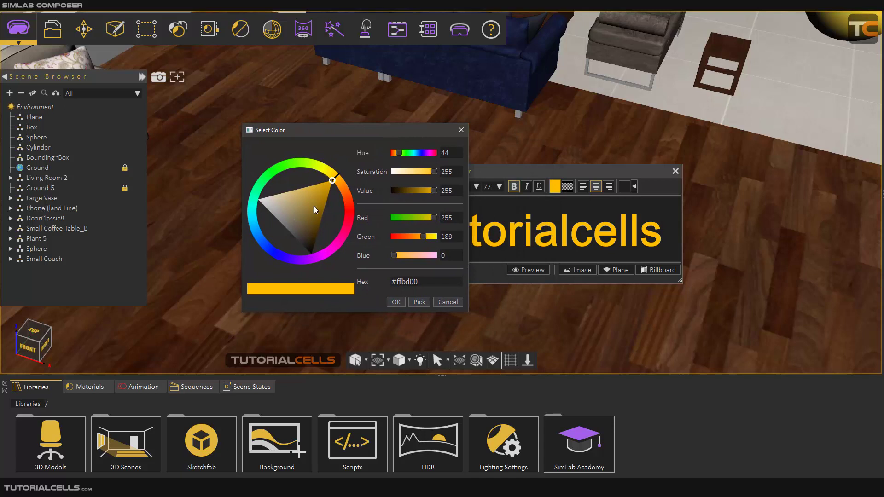
{"action": "left_click", "coordinate": [442, 306]}
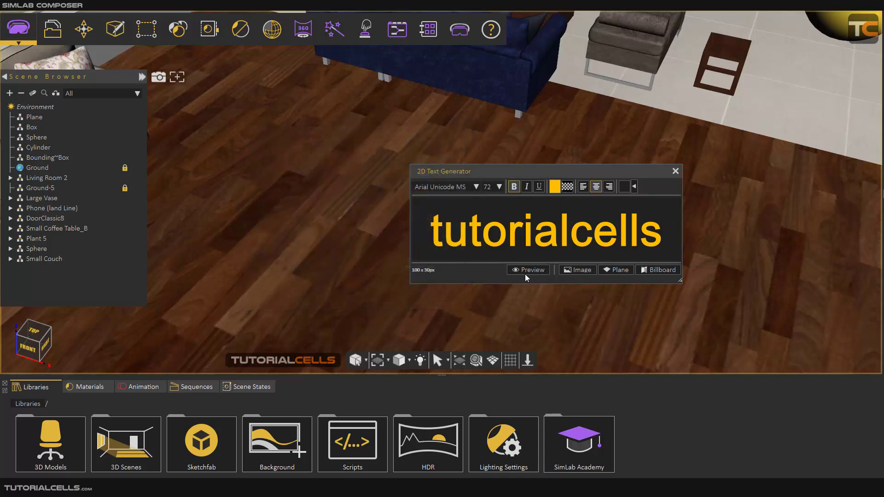
{"action": "left_click", "coordinate": [567, 187]}
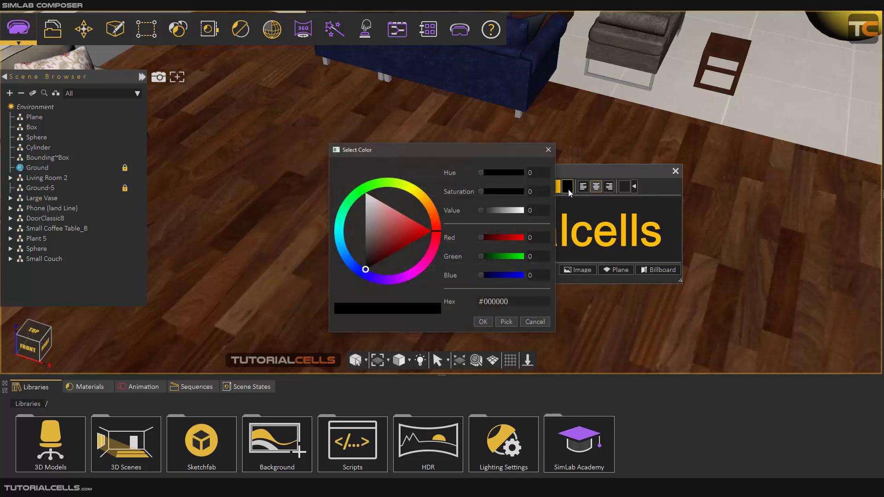
{"action": "left_click", "coordinate": [548, 150]}
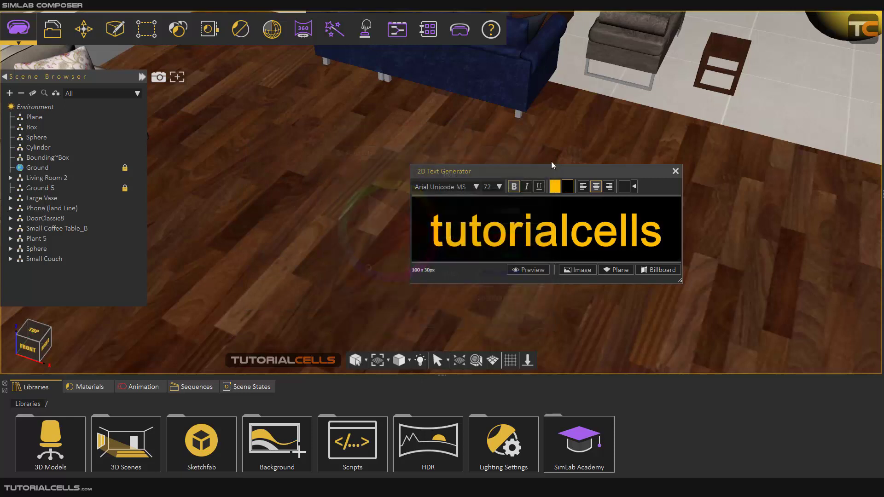
{"action": "right_click", "coordinate": [567, 188]}
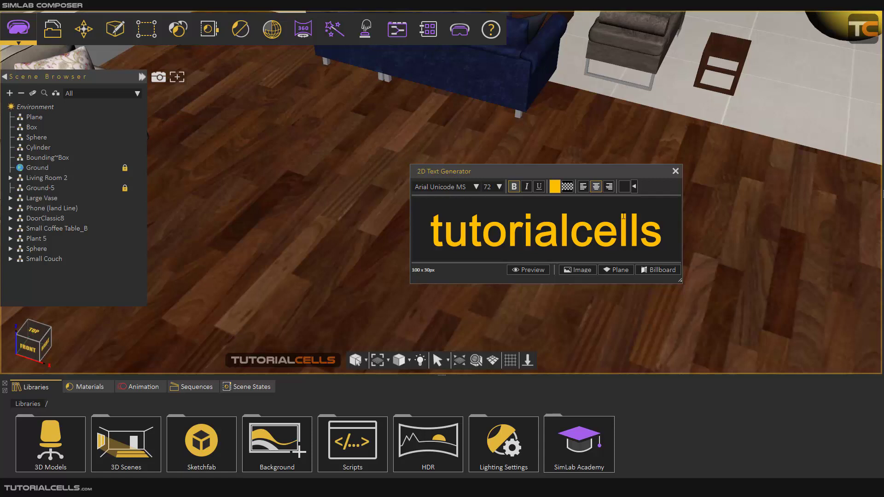
Centre-align the text with no outline and preview it at 585 × 139.
{"action": "left_click", "coordinate": [584, 189]}
{"action": "left_click", "coordinate": [594, 190]}
{"action": "left_click", "coordinate": [608, 189]}
{"action": "left_click", "coordinate": [596, 187]}
{"action": "left_click", "coordinate": [624, 187]}
{"action": "left_click", "coordinate": [623, 190]}
{"action": "left_click", "coordinate": [537, 274]}
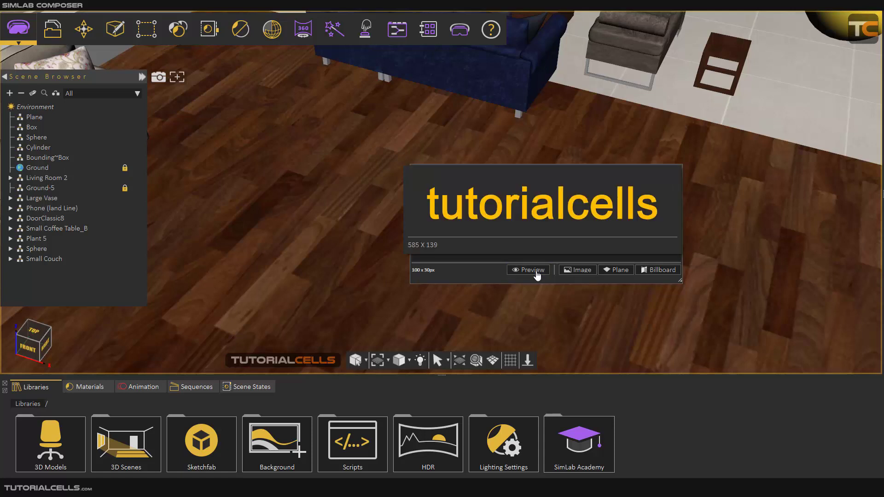
Close the preview, look at the Save 2D Text As Image dialog with PNG type, and cancel it.
{"action": "left_click", "coordinate": [496, 275]}
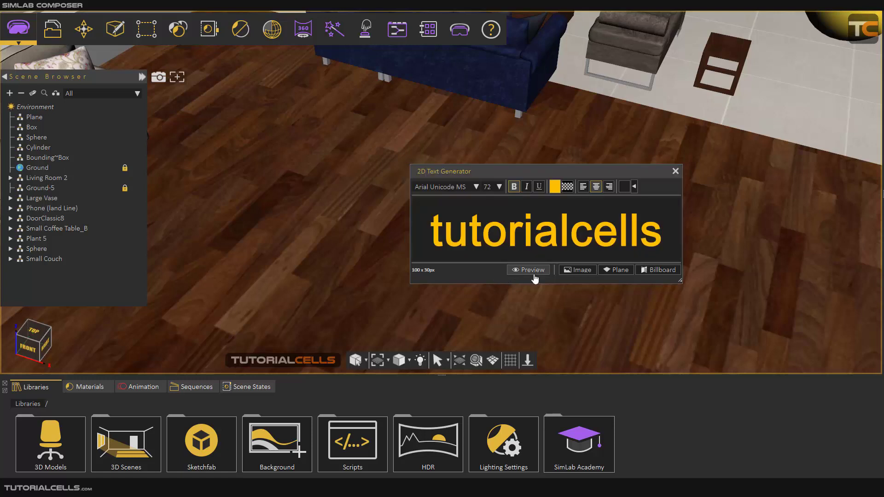
{"action": "left_click", "coordinate": [574, 272]}
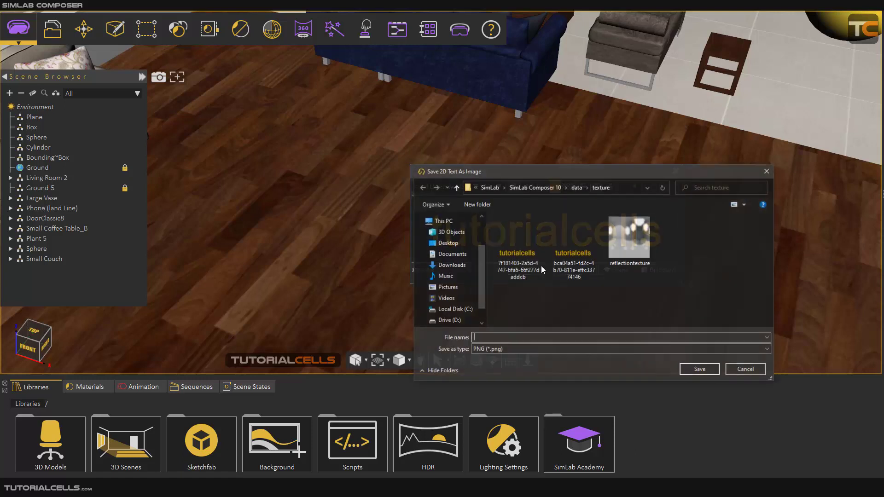
{"action": "left_click_drag", "start_coordinate": [526, 178], "coordinate": [388, 148]}
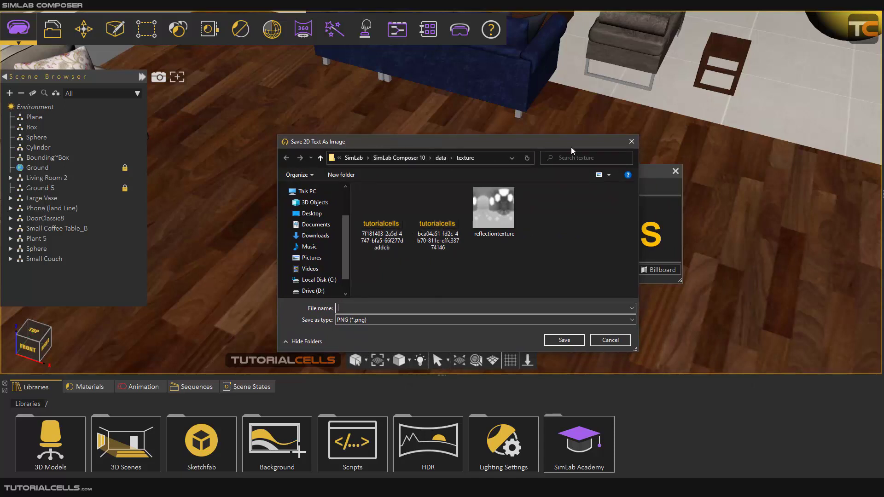
{"action": "left_click", "coordinate": [402, 317]}
{"action": "left_click", "coordinate": [402, 317]}
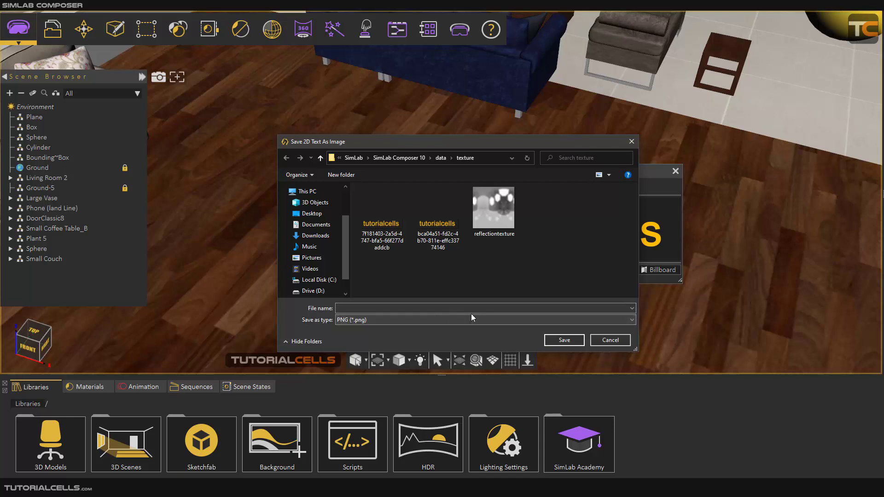
{"action": "left_click", "coordinate": [611, 340]}
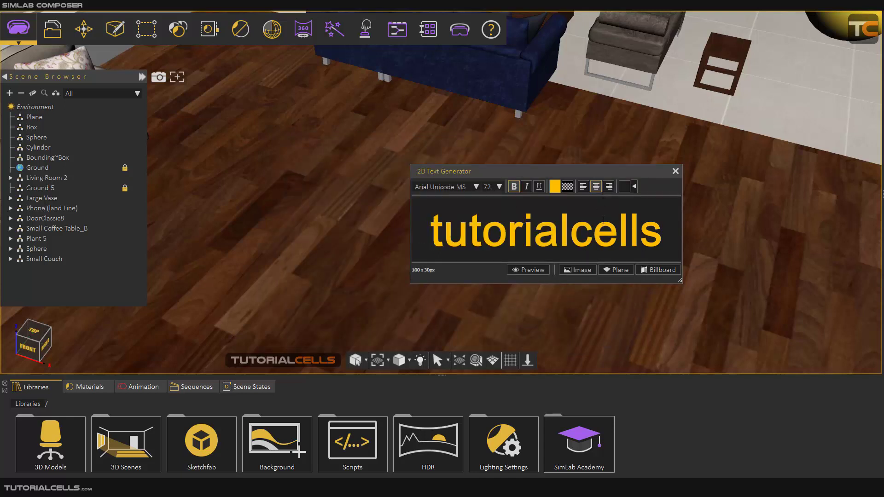
Create the tutorialcells text plane by picking two corner points on the floor.
{"action": "left_click", "coordinate": [620, 271]}
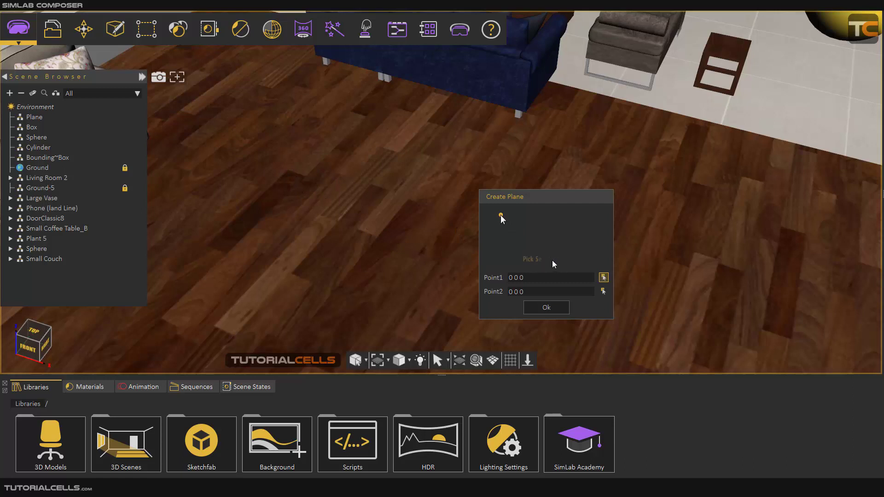
{"action": "left_click", "coordinate": [294, 175]}
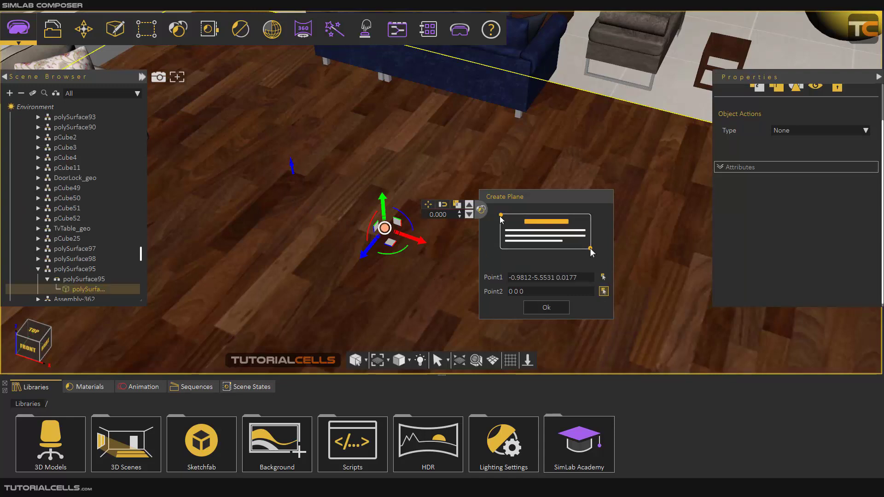
{"action": "left_click", "coordinate": [434, 282]}
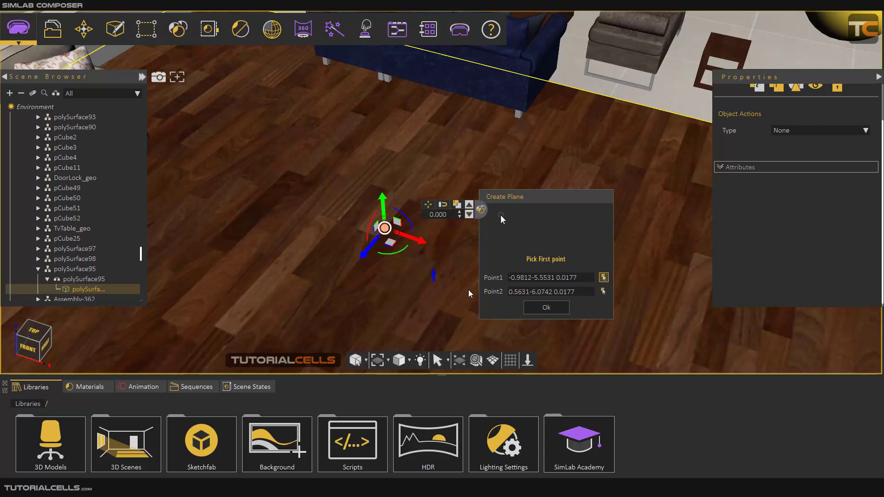
{"action": "left_click", "coordinate": [535, 306]}
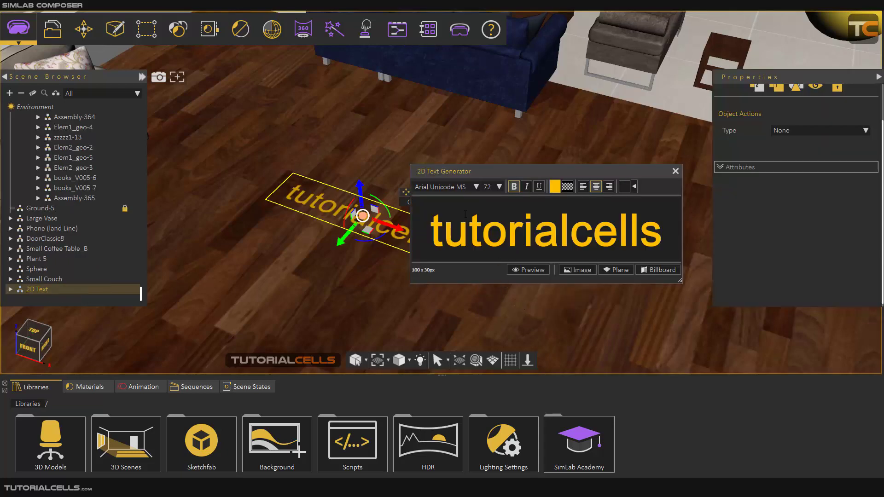
Render the scene and select the new floor text plane 3DGeom-196.
{"action": "scroll", "coordinate": [286, 242], "scroll_direction": "up", "scroll_amount": 6}
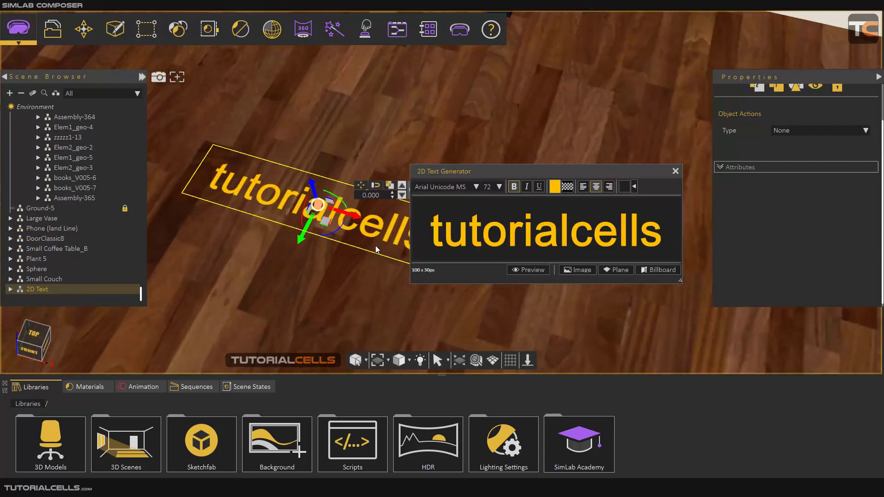
{"action": "middle_click_drag", "start_coordinate": [376, 249], "coordinate": [295, 240]}
{"action": "left_click", "coordinate": [316, 253]}
{"action": "left_click_drag", "start_coordinate": [316, 253], "coordinate": [286, 182]}
{"action": "key", "text": "ctrl+r"}
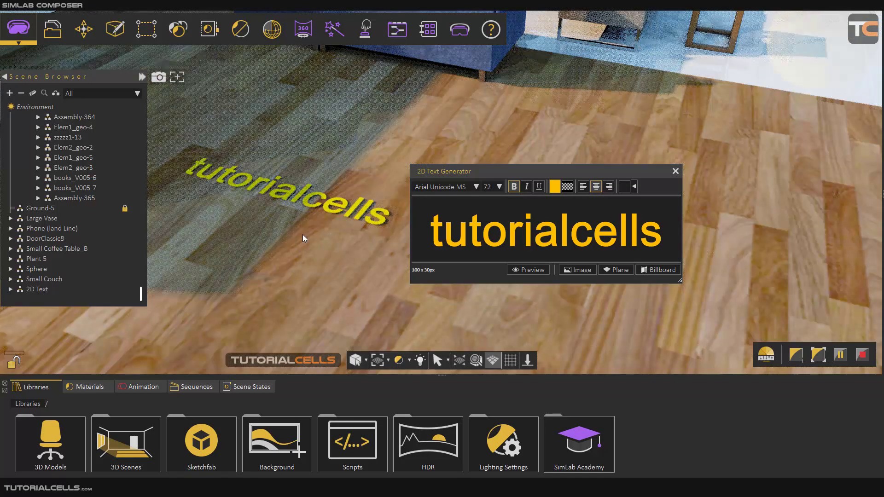
{"action": "mouse_move", "coordinate": [303, 234]}
{"action": "left_mouse_down"}
{"action": "mouse_move", "coordinate": [313, 206]}
{"action": "mouse_move", "coordinate": [310, 235]}
{"action": "left_mouse_up"}
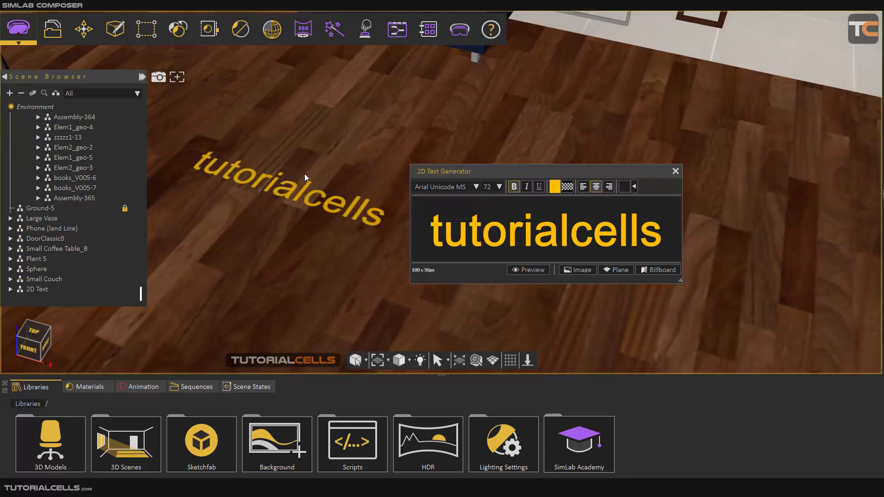
{"action": "left_click_drag", "start_coordinate": [304, 174], "coordinate": [293, 191]}
{"action": "left_click", "coordinate": [297, 206]}
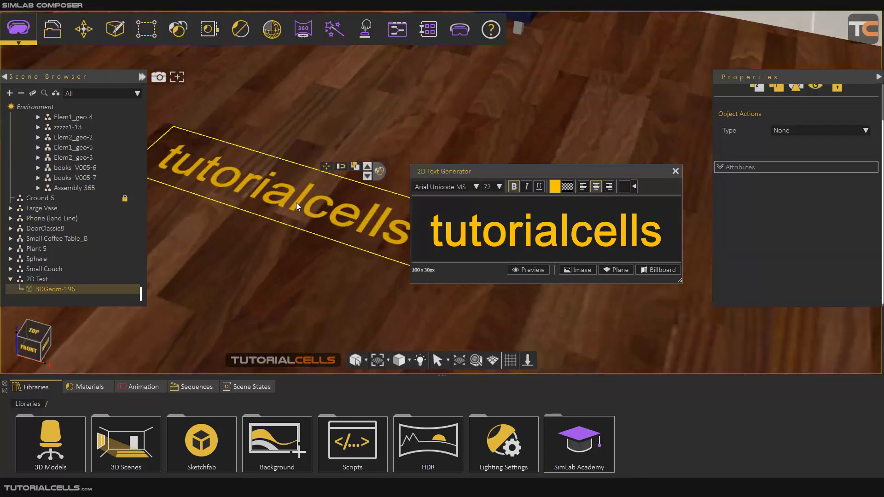
{"action": "scroll", "coordinate": [296, 206], "scroll_direction": "down", "scroll_amount": 6}
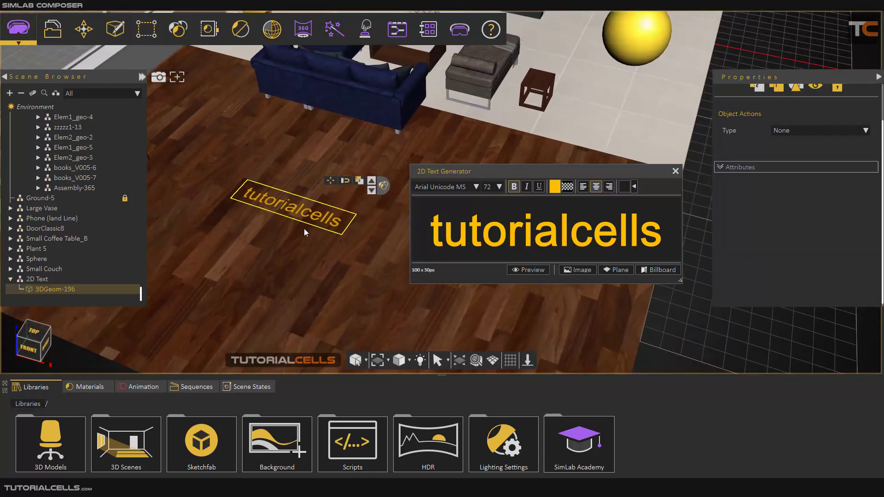
Place a tutorialcells billboard at a floor point, close the generator, and select billboard 3DGeom-197.
{"action": "left_click", "coordinate": [649, 273]}
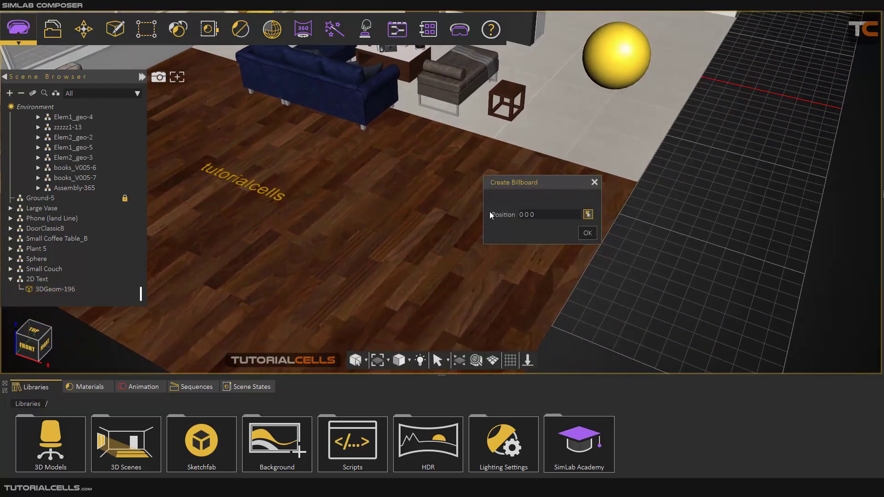
{"action": "left_click", "coordinate": [419, 232]}
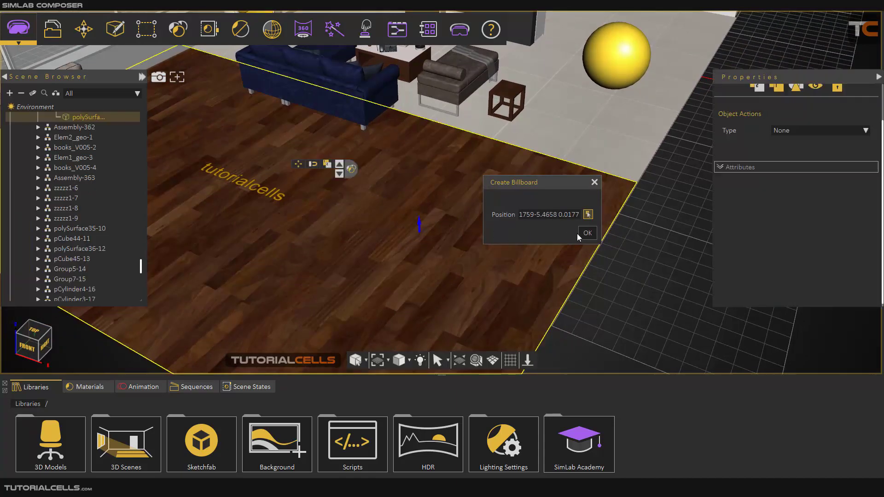
{"action": "left_click", "coordinate": [579, 235]}
{"action": "left_click", "coordinate": [677, 177]}
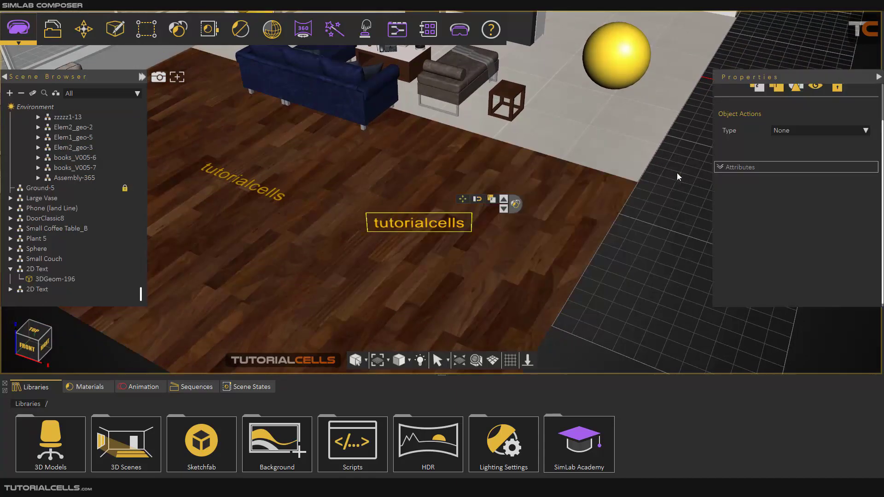
{"action": "left_click_drag", "start_coordinate": [529, 300], "coordinate": [393, 249]}
{"action": "left_click", "coordinate": [515, 336]}
{"action": "left_click", "coordinate": [411, 222]}
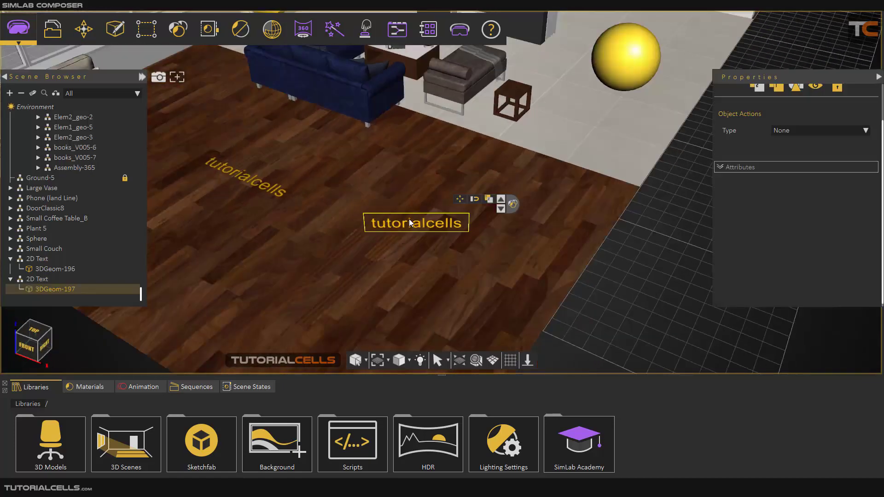